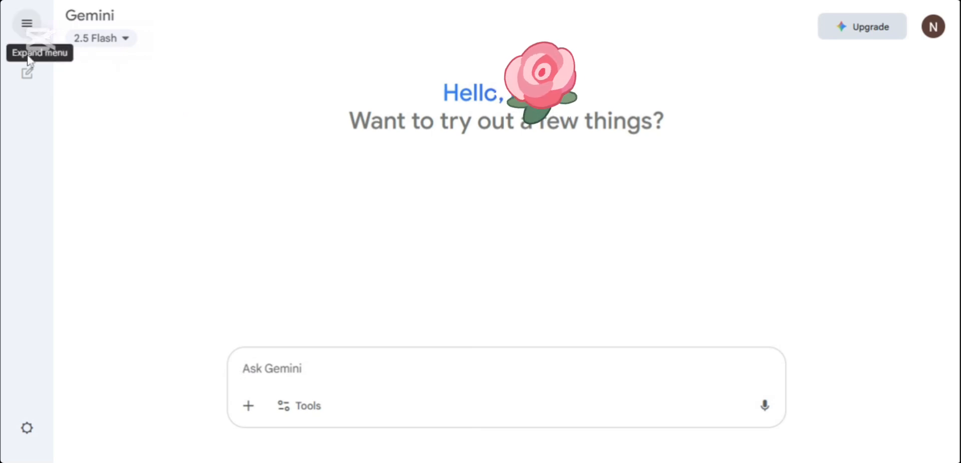
Step: Paste the prepared prompt describing a smiling young woman from Sepik, Papua New Guinea, in traditional attire on a beach, and review it
click(27, 25)
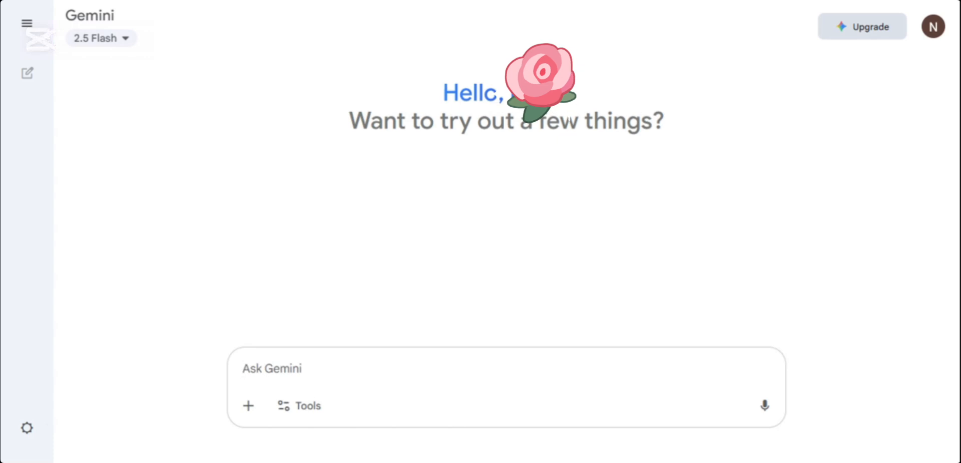
text(She has a sago palm dry leaf layered grass skirt in shades of red, dark green, and brown the front is shorter. She wears a Sepik bag made of tulip fibre, decorated in red, green, and white colors, used as a chest covering. Her skin is a rich brown tone, and she has a short natural afro hairstyle. She is smiling warmly, showing her dimples. The style should be realistic, detailed, and vibrant, highlighting traditional Sepik culture.She is standing on the beach with the backgroung breaking waves.)
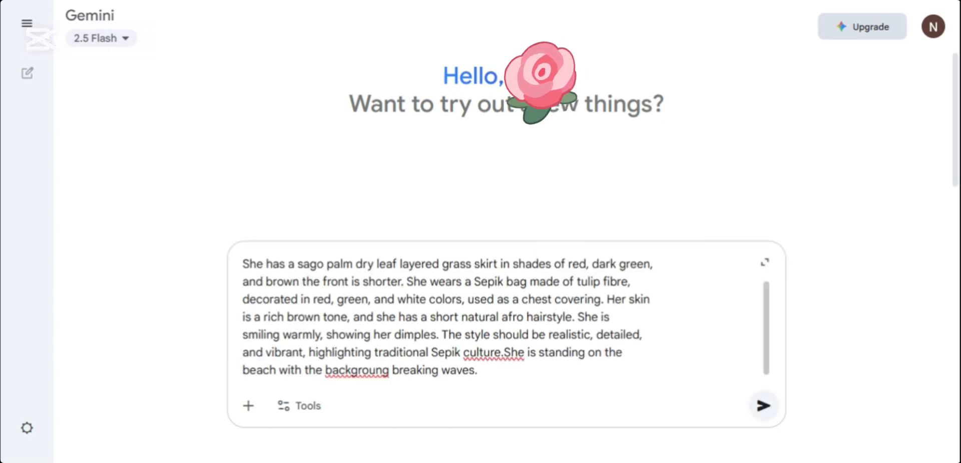
scroll(769, 300, up, 2)
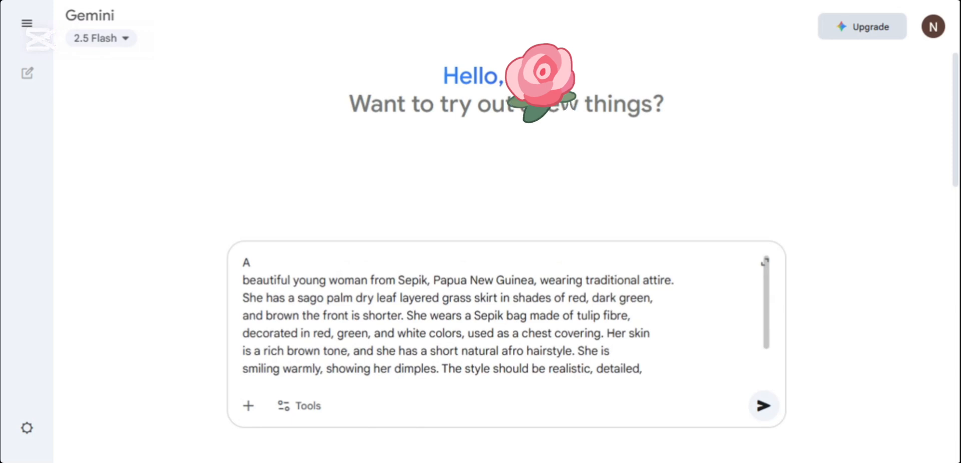
scroll(397, 385, down, 3)
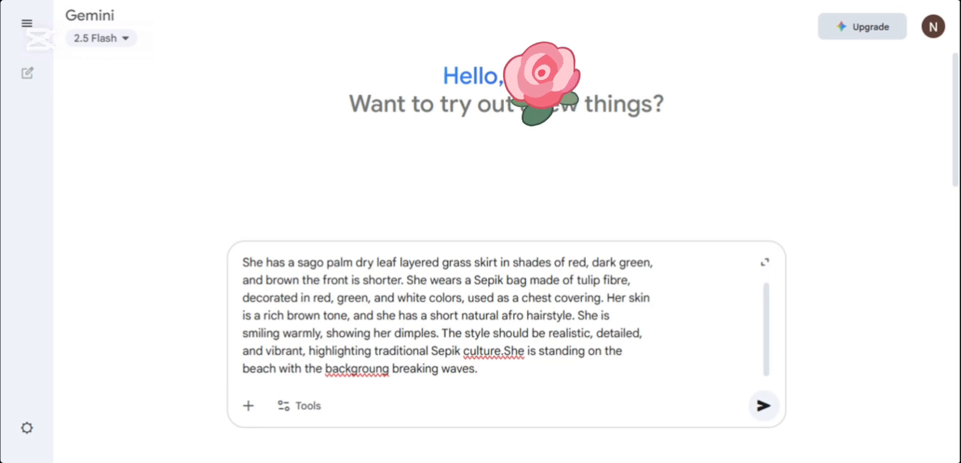
Step: Append "create this image and also show her legs." to the prompt and submit it
text(cret)
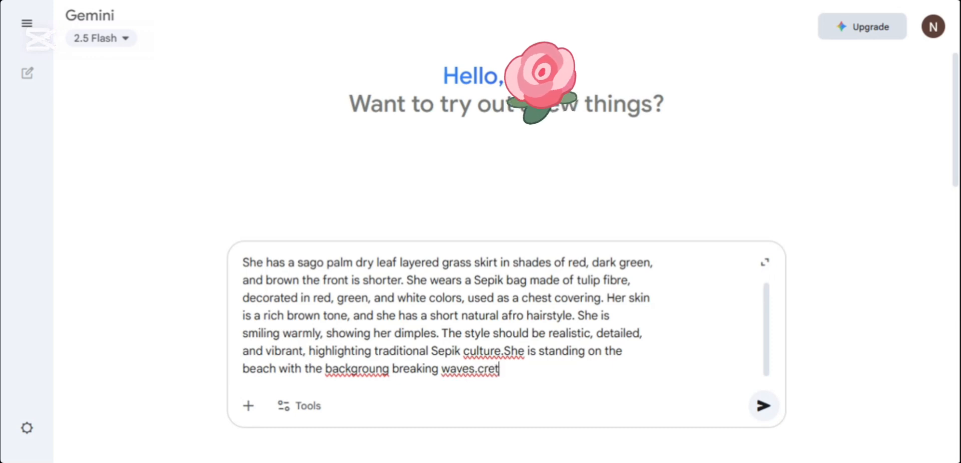
key(BackSpace)
text(ate this )
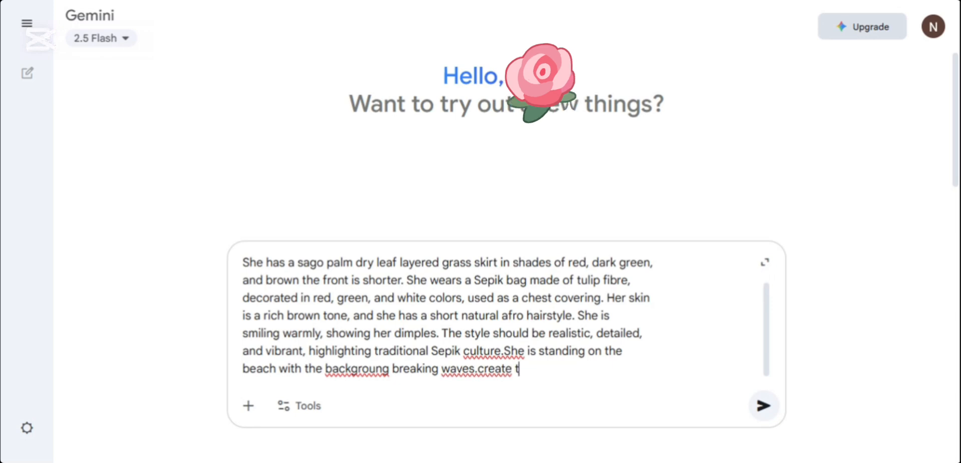
text(imag)
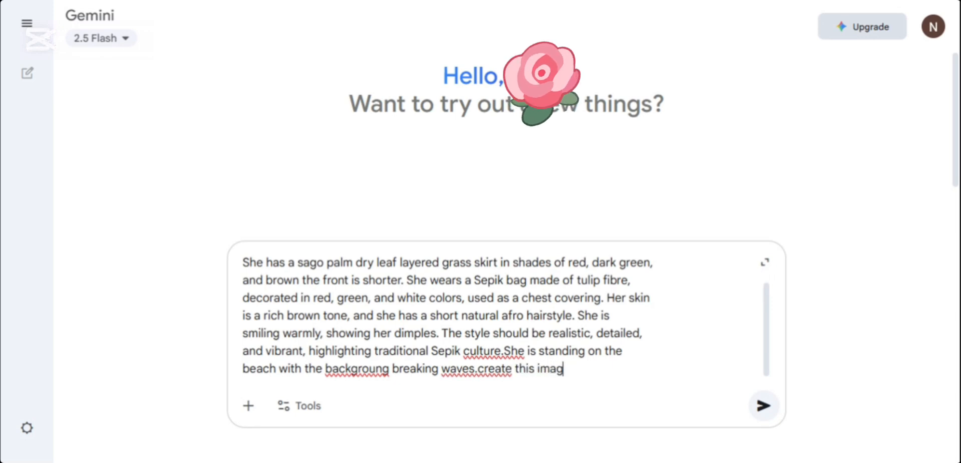
text(e and)
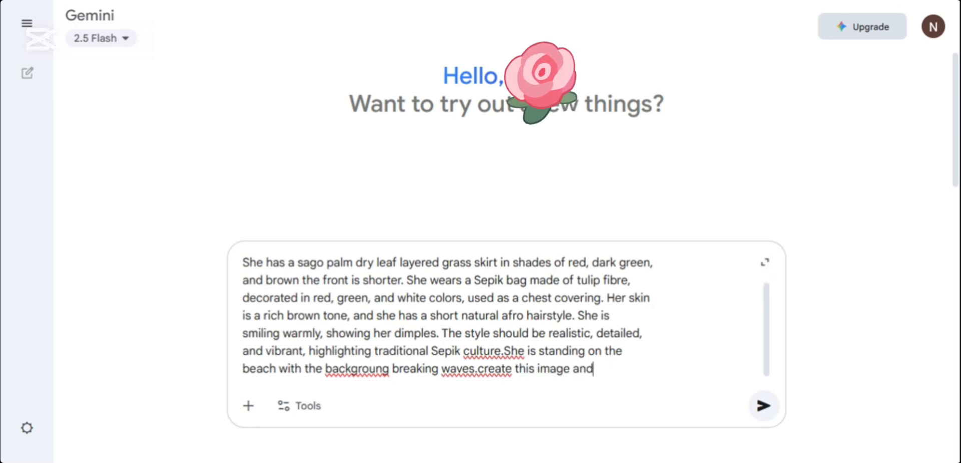
text( also s)
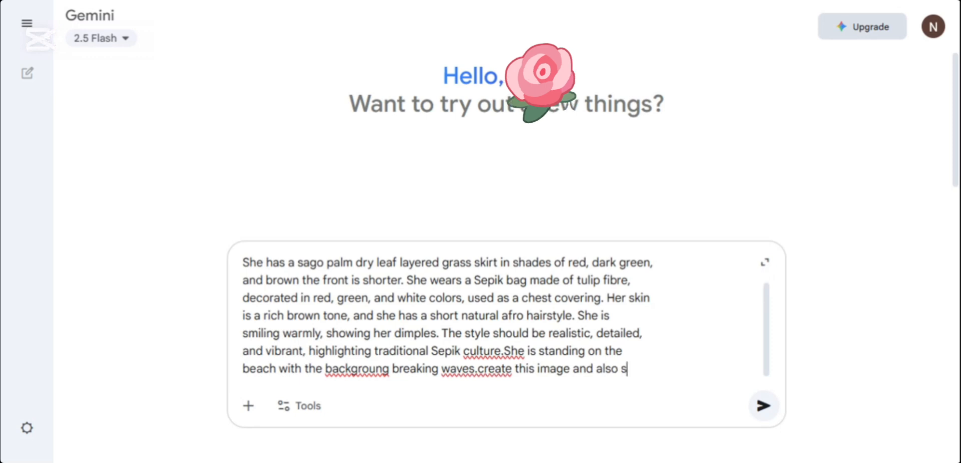
text(how h)
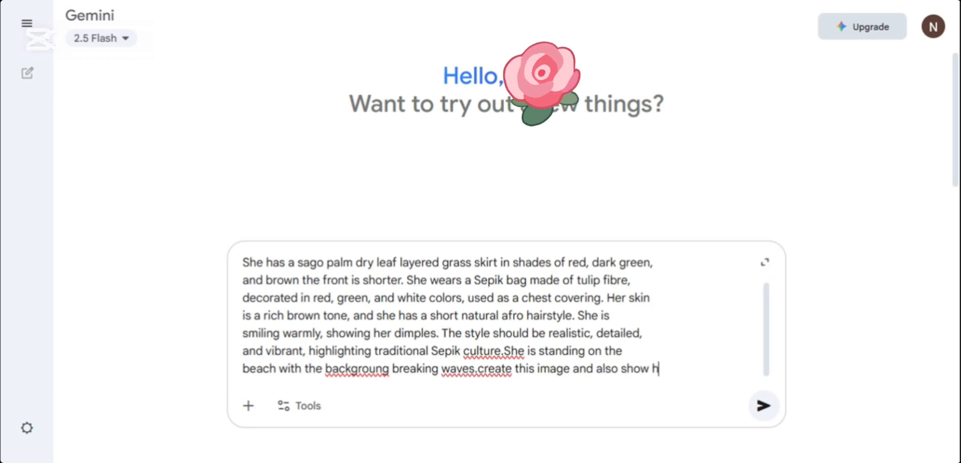
text(er legs.)
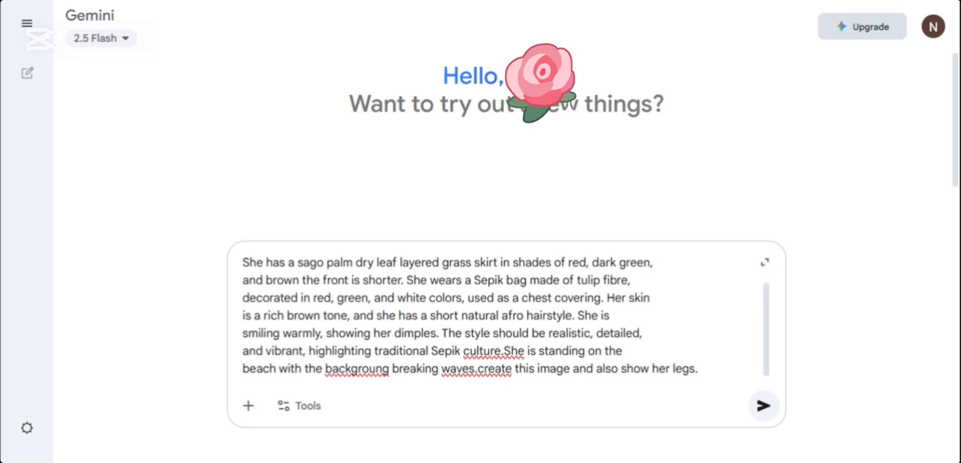
click(764, 405)
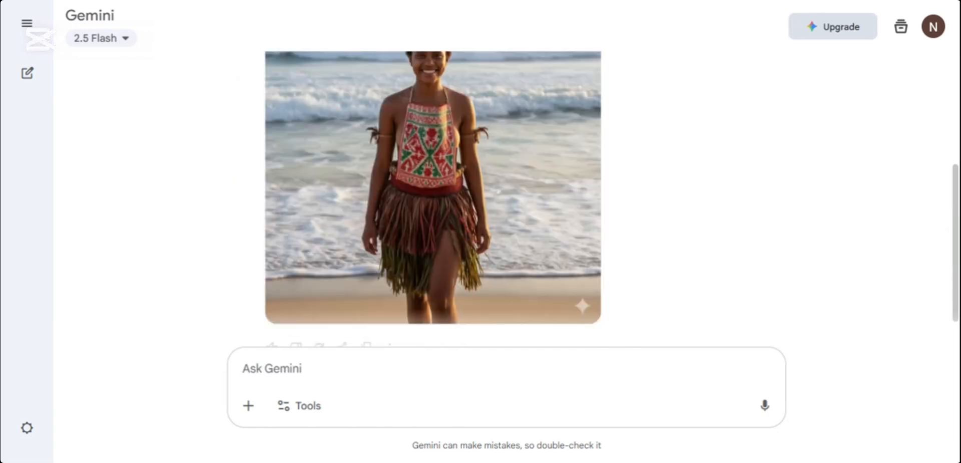
Step: Attach the patterned bilum picture and the colourful grass skirt picture to a new message
mouse_move(955, 218)
mouse_down()
mouse_move(956, 204)
mouse_move(960, 217)
mouse_up()
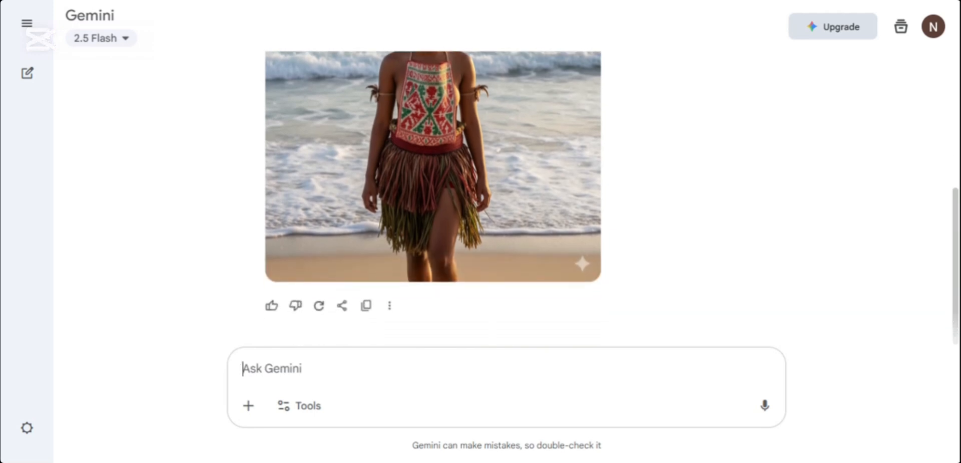
click(248, 407)
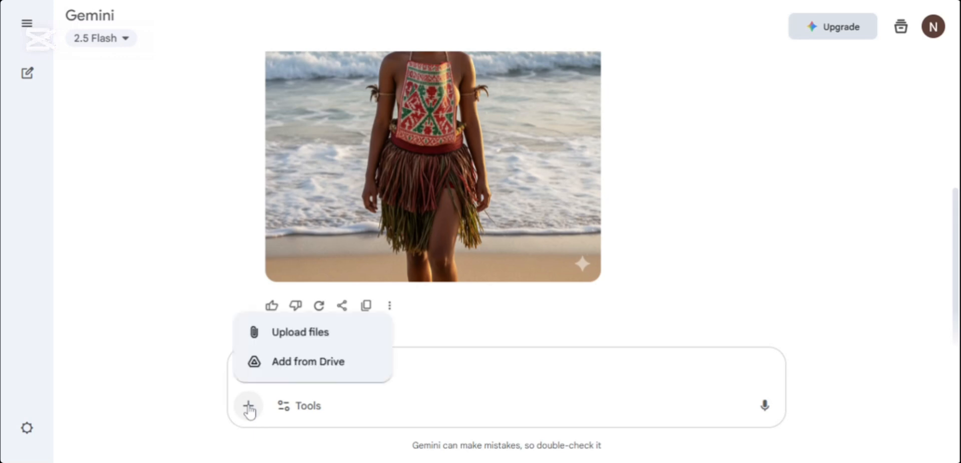
click(290, 337)
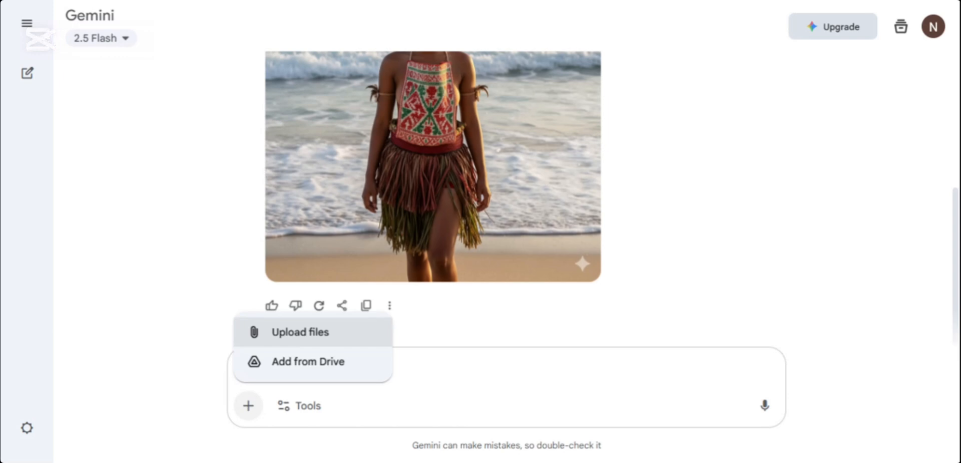
click(359, 363)
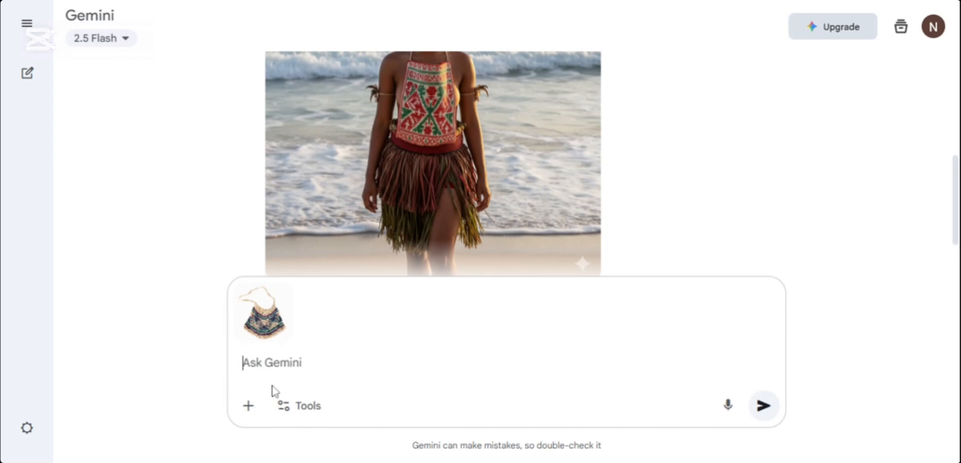
click(249, 406)
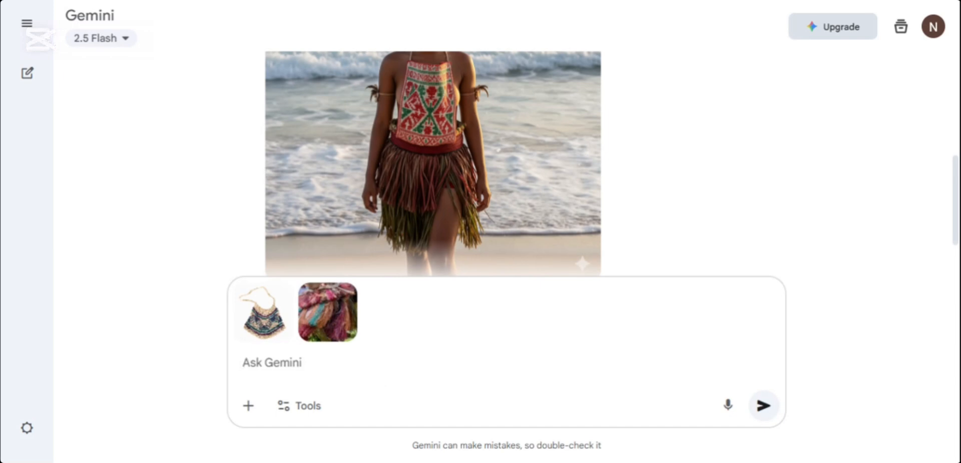
Step: Write the request's first part: "repalce the chect wear with the bilum tied nicely to the back and"
text(re)
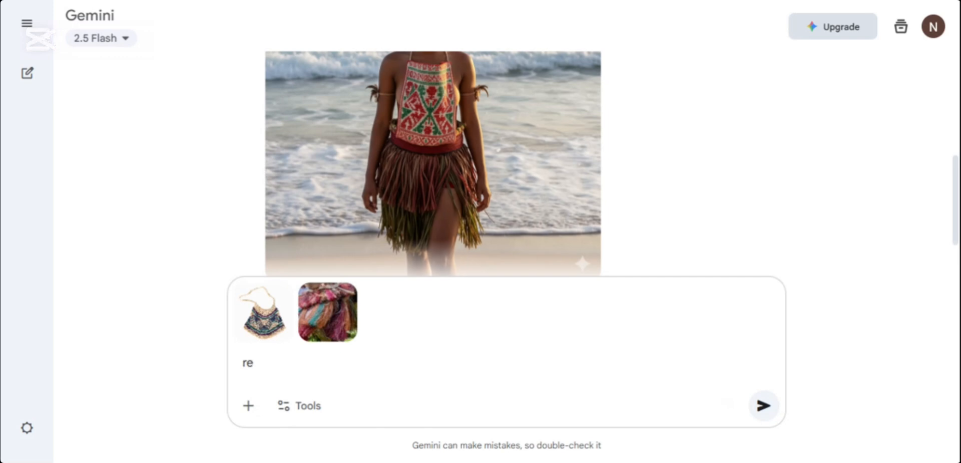
text(a)
key(BackSpace)
text(palce the )
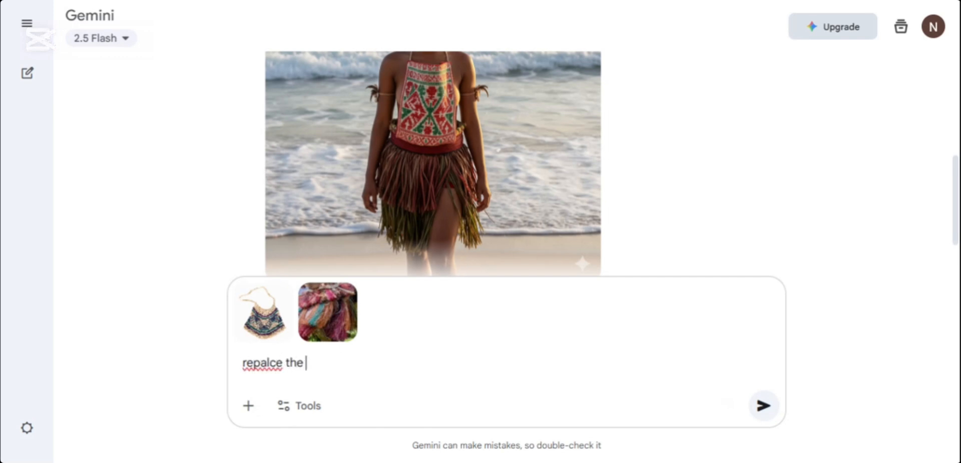
text(chect wear)
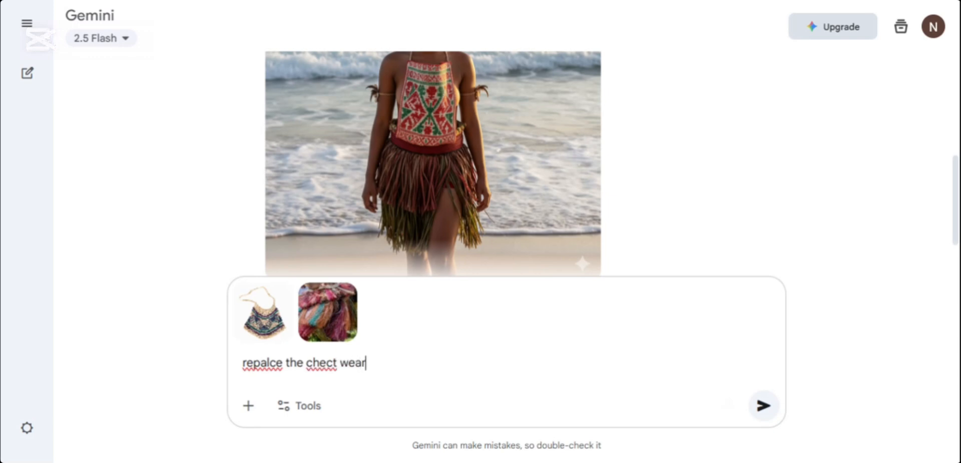
text( with the bi)
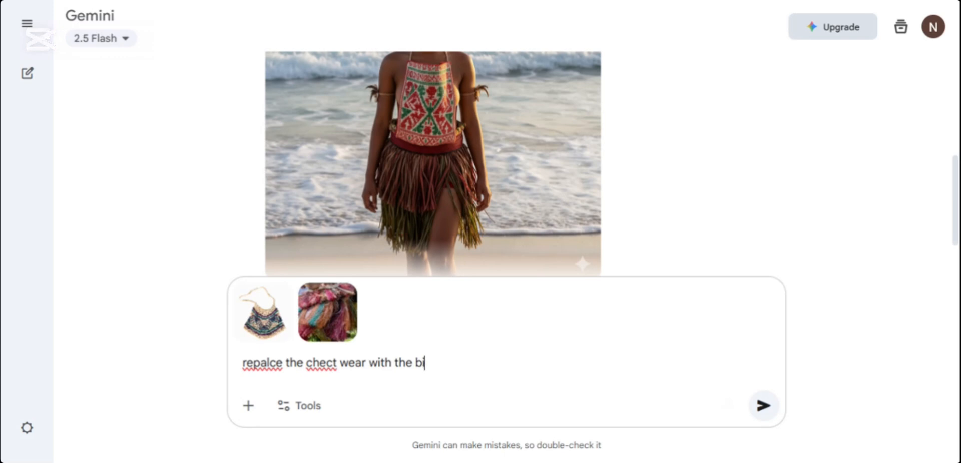
text(lum tied nice)
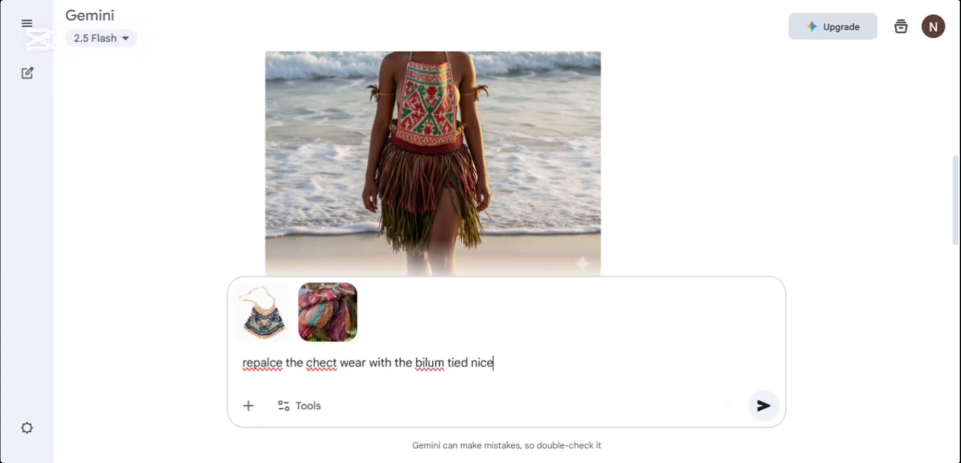
text(ly to the back and )
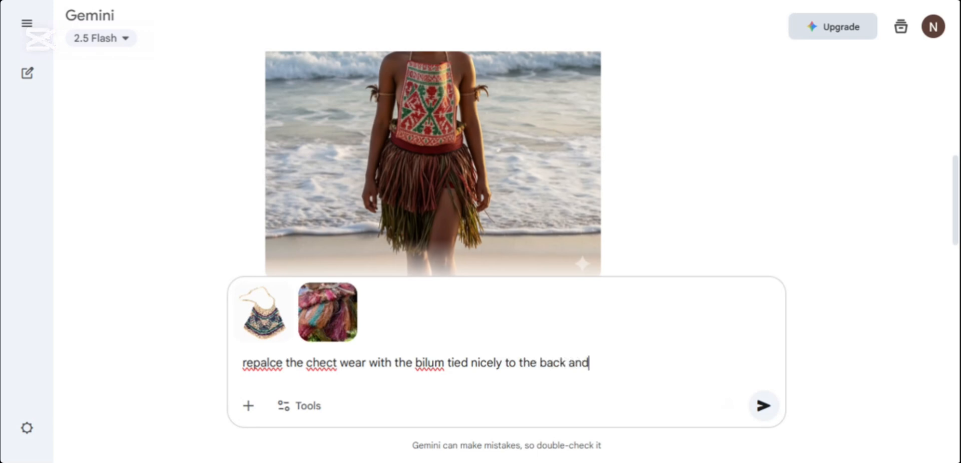
text(replace the)
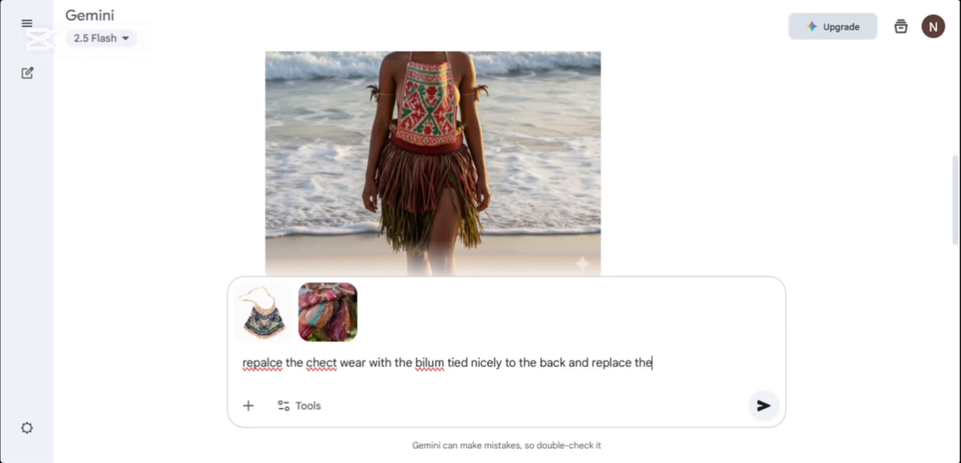
text( grass skirt with the)
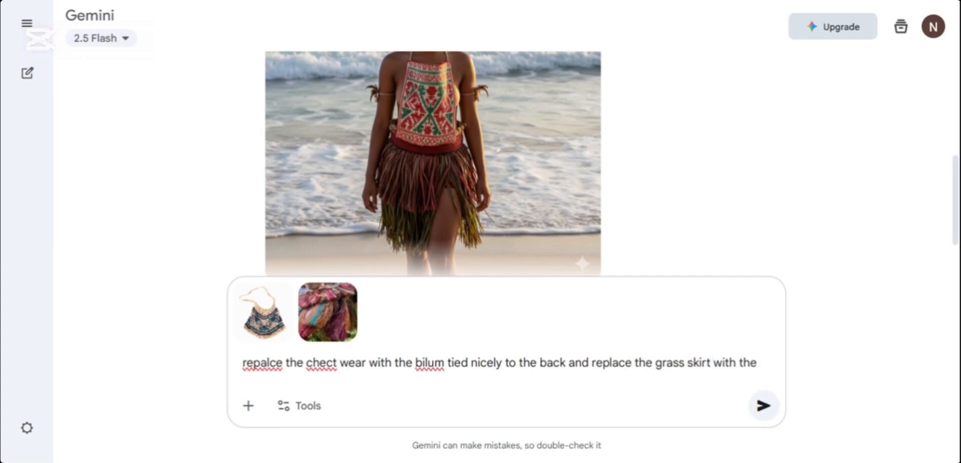
text( imag)
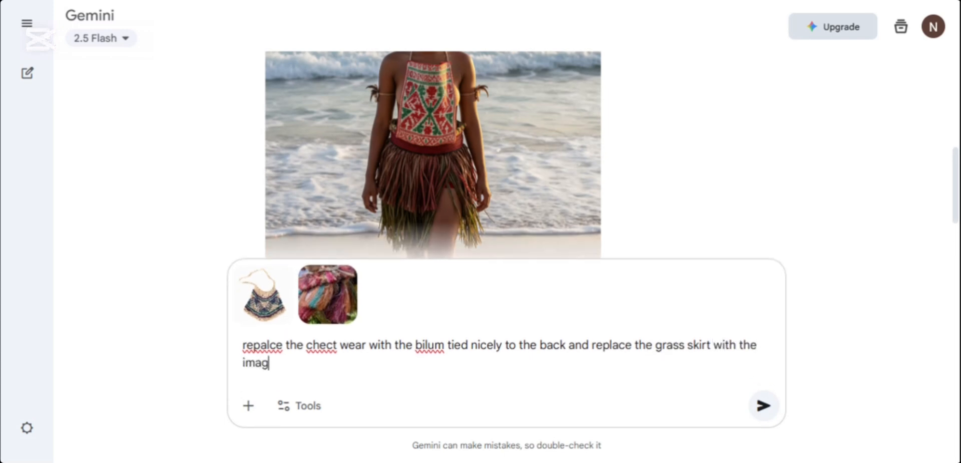
text(e of the grass)
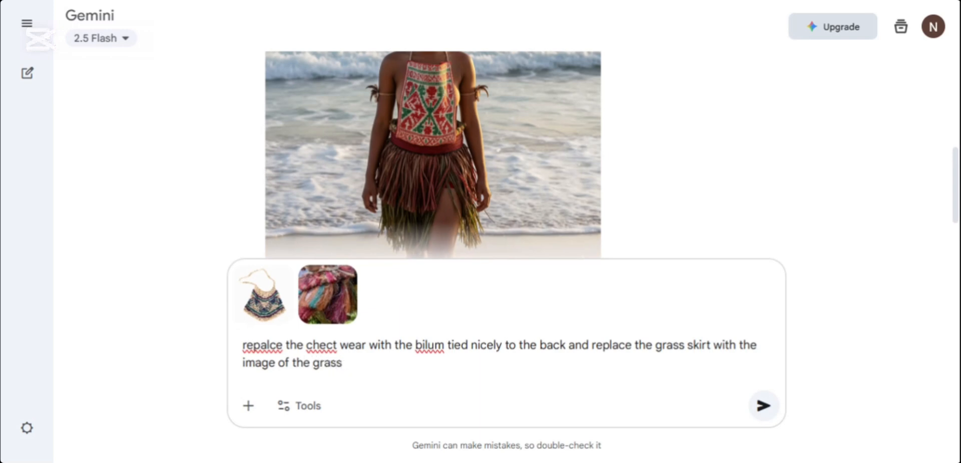
text( skirt above)
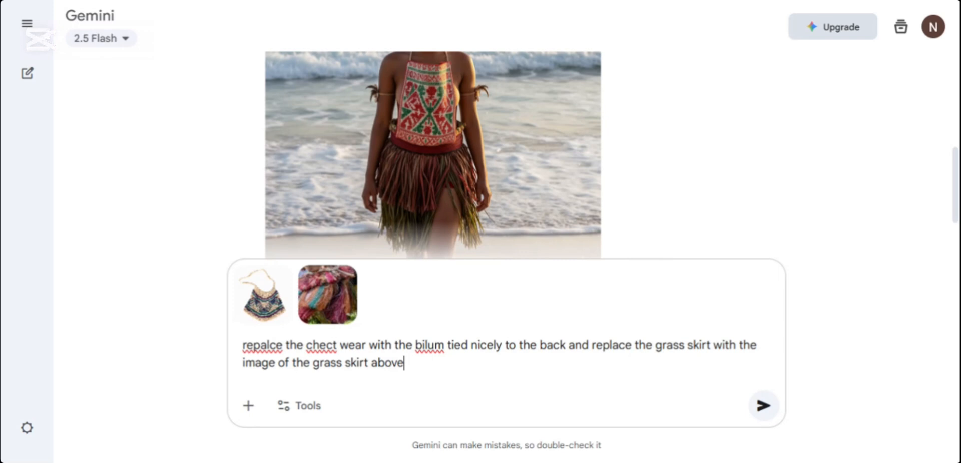
text(.)
Step: Complete the request with "replace the grass skirt with the image of the grass skirt above." and submit it
click(763, 405)
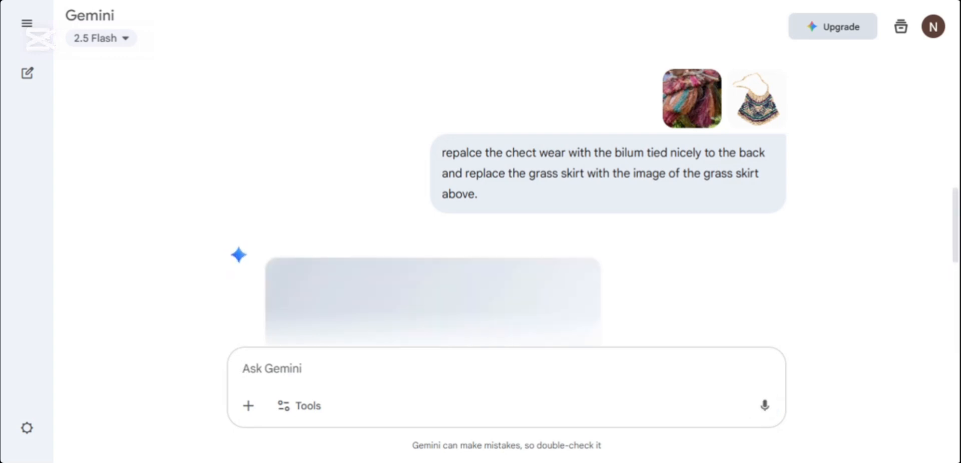
Step: Begin a follow-up message under the generated bilum image with the word "now"
drag(958, 246, 959, 288)
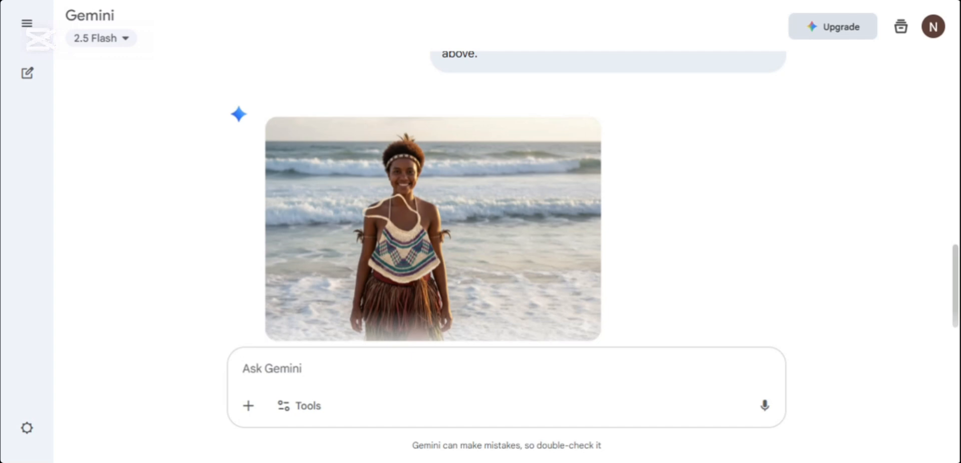
drag(958, 293, 958, 312)
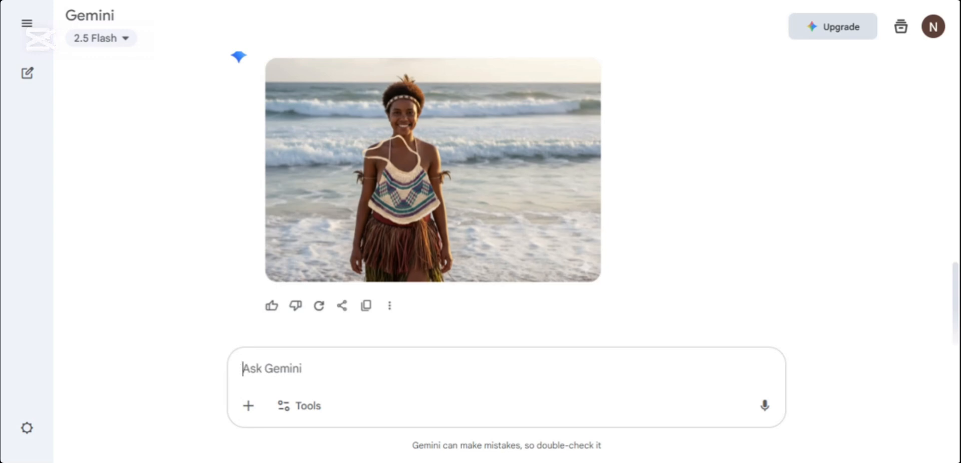
text(no)
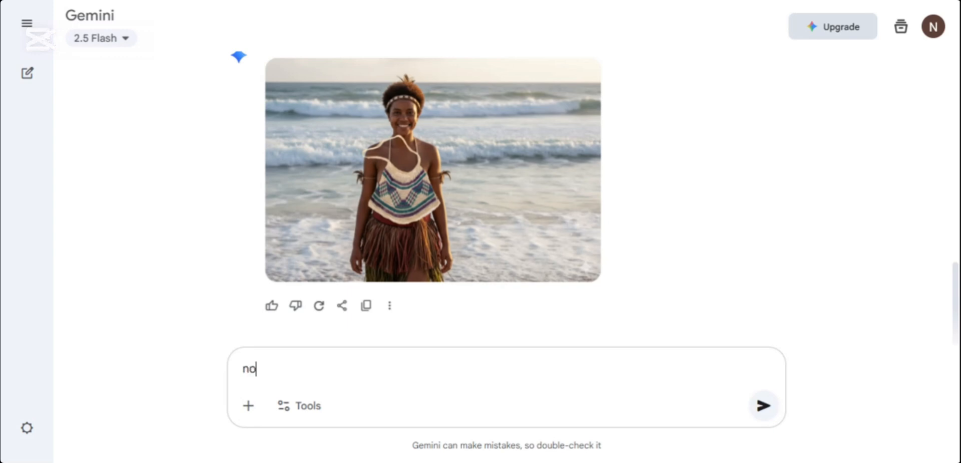
text(w change the)
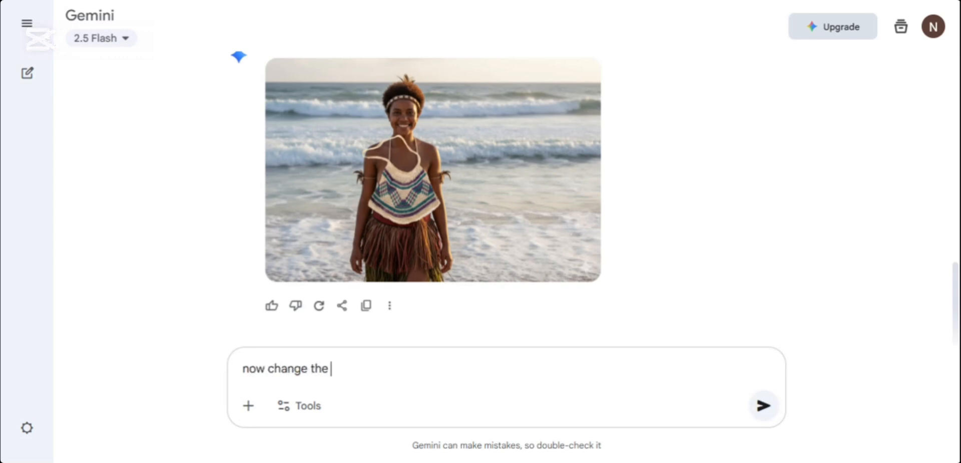
key(BackSpace)
key(BackSpace)
key(BackSpace)
key(BackSpace)
key(BackSpace)
key(BackSpace)
key(BackSpace)
key(BackSpace)
key(BackSpace)
key(BackSpace)
key(BackSpace)
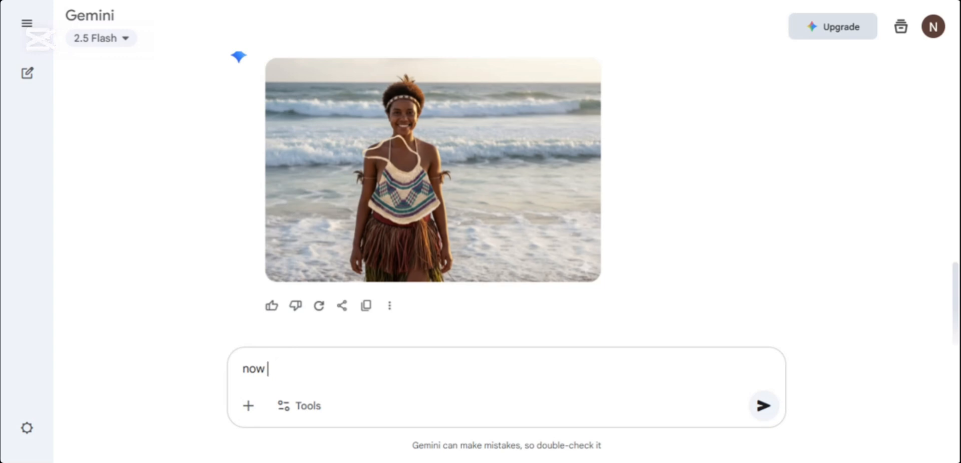
Step: Continue the follow-up message with "make her wear a blouse with"
text(make her wezr)
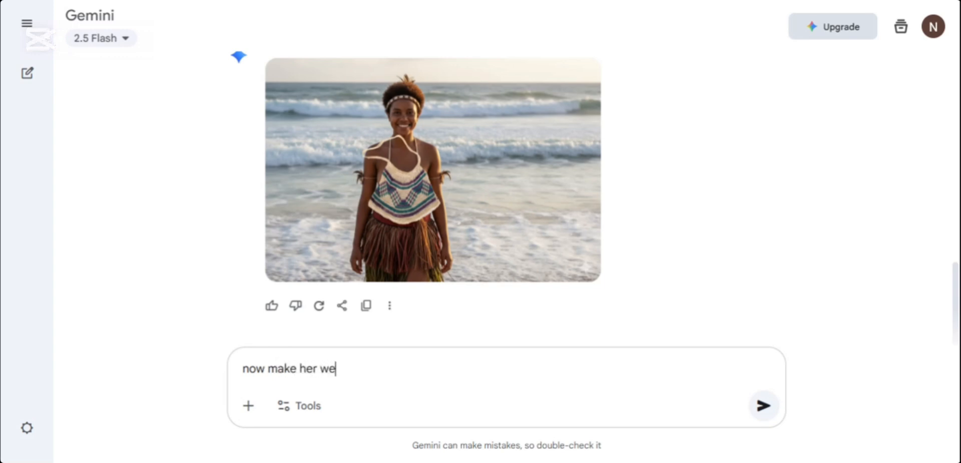
key(BackSpace)
key(BackSpace)
key(BackSpace)
text(ar a blouse with)
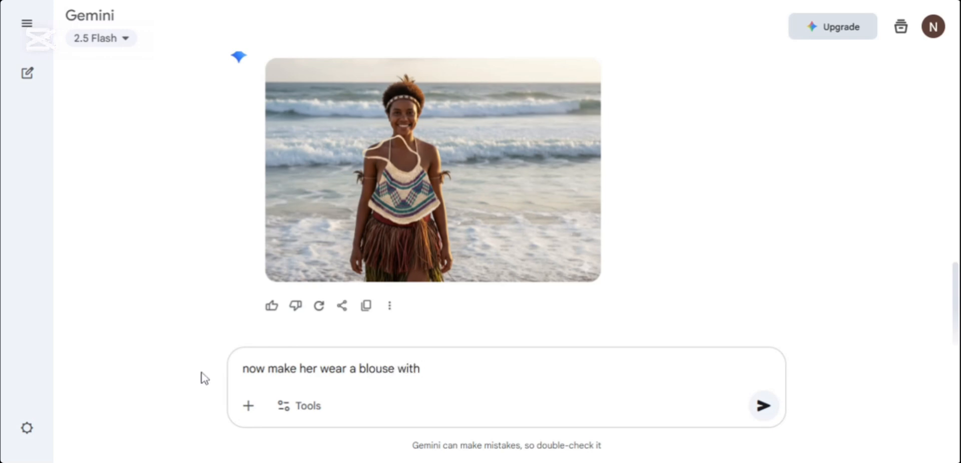
Step: Insert the colour "blue" before "blouse" in the message, separated by a space from the preceding "a"
click(356, 368)
text(blue)
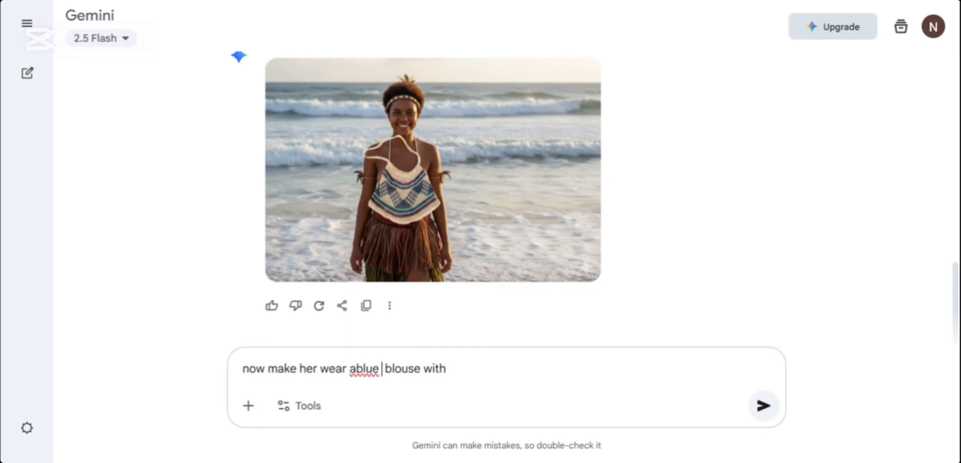
click(356, 368)
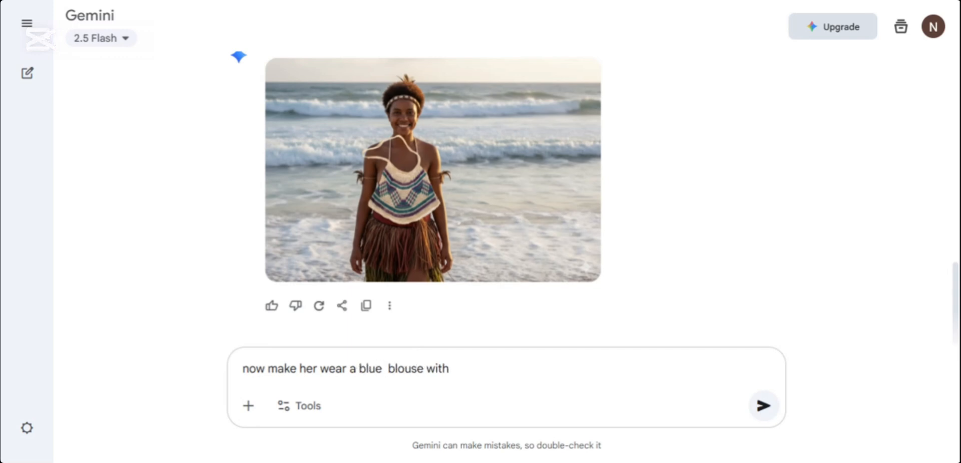
Step: Complete the request with "a black leggings" at its end and submit it
click(449, 369)
text(a black leggi)
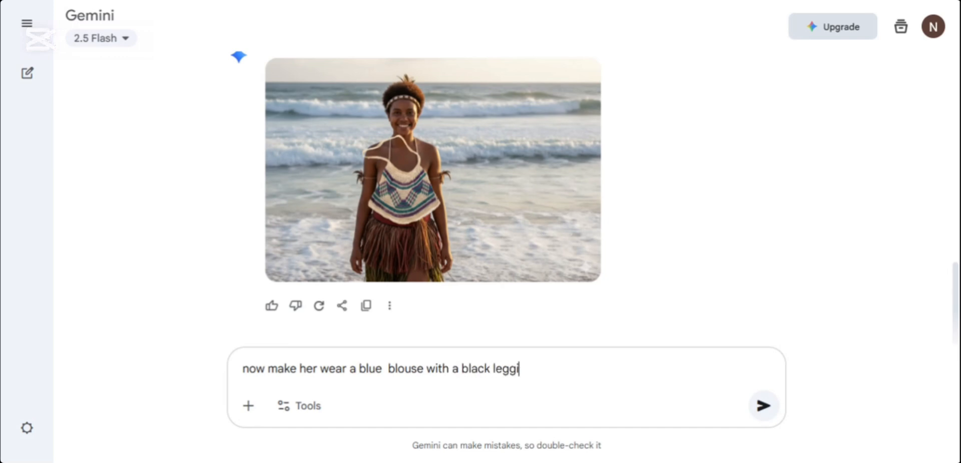
text(ngs)
click(764, 406)
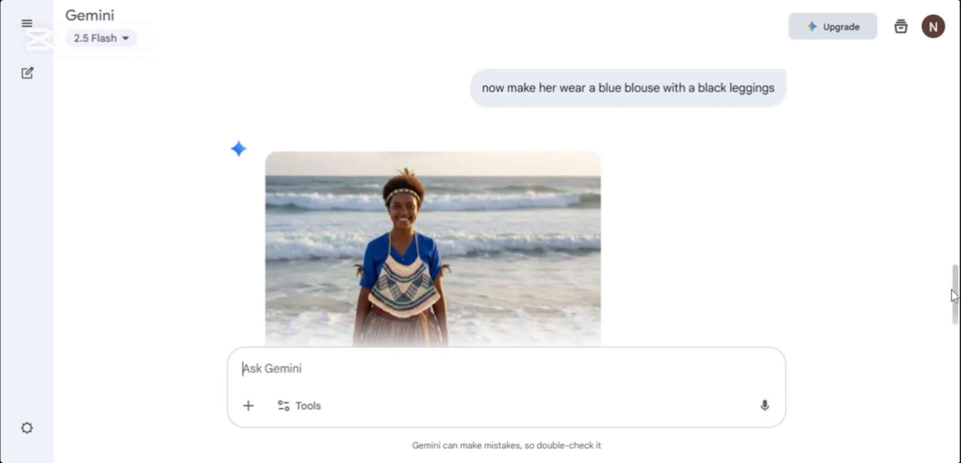
Step: Paste the copied prompt describing a handsome man behind a desk with a laptop and warm night lamp, append "create this" and submit it
scroll(955, 299, down, 2)
scroll(956, 299, down, 2)
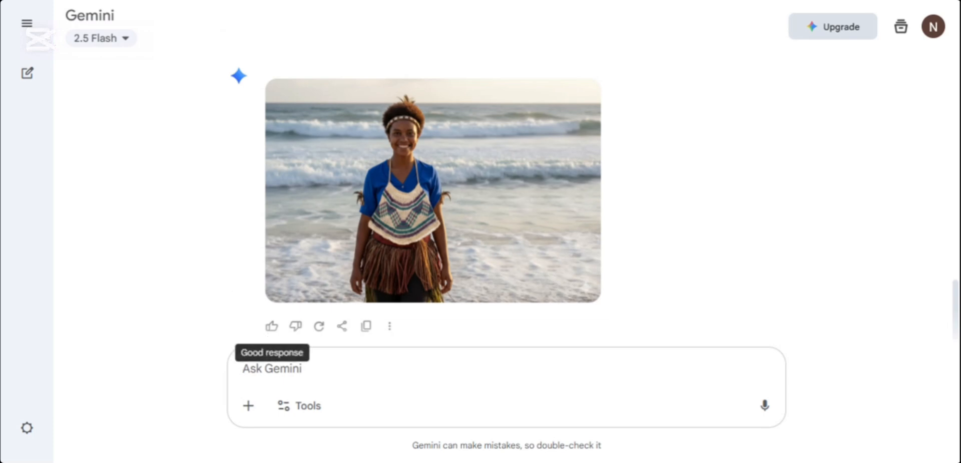
click(279, 369)
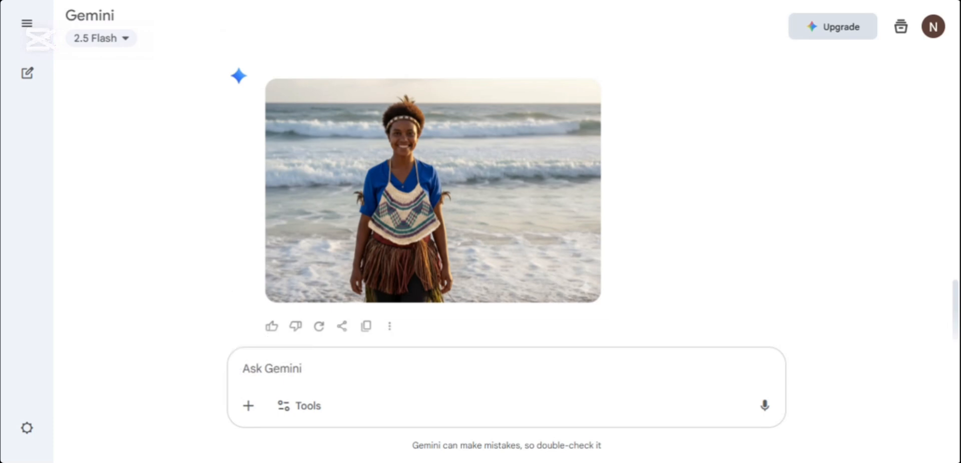
text(A handsome man with smooth dark skin and short neat hair sits behind a desk. He is dressed in casual clothes, relaxed yet stylish. In front of him is an open laptop, softly illuminated by a warm night lamp placed on the desk. The glow of the lamp highlights his face, showing his attractive features and calm expression. The background is cozy, with subtle details like shelves and soft shadows, creating a realistic and professional atmosphere. The image should be detailed, lifelike, and warmly lit to emphasize his presence.)
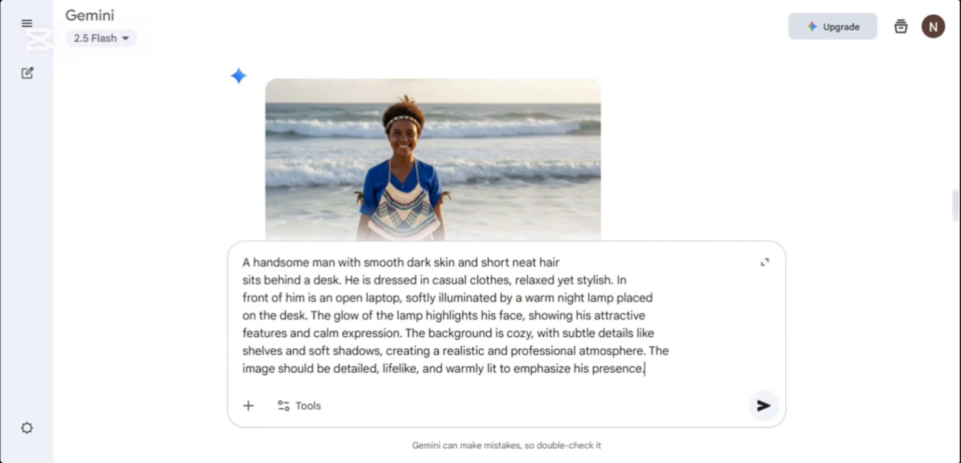
text(create th)
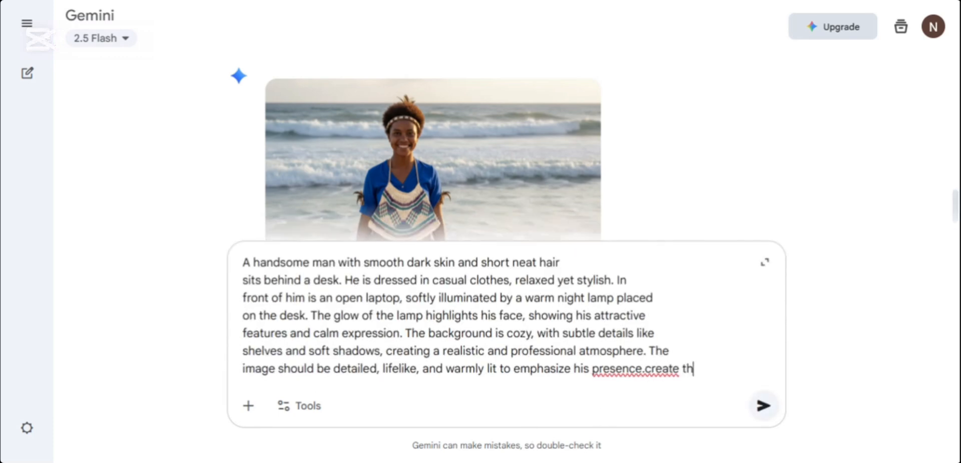
text(is)
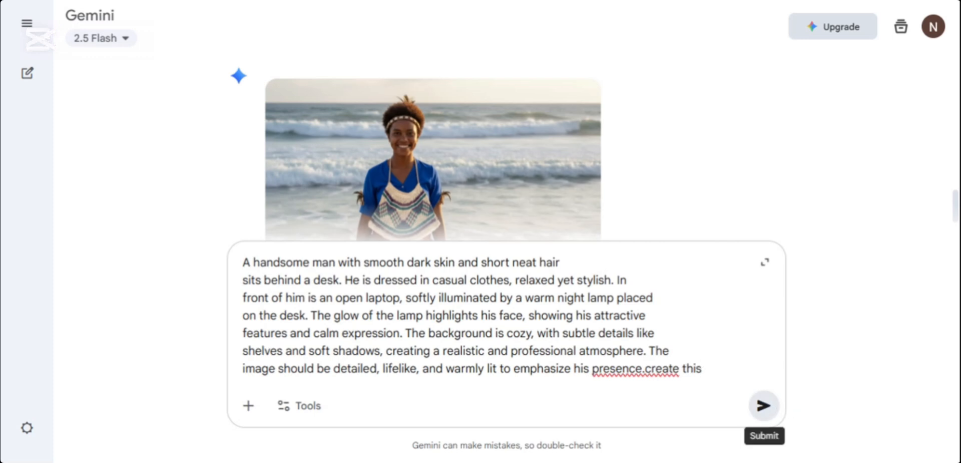
click(763, 406)
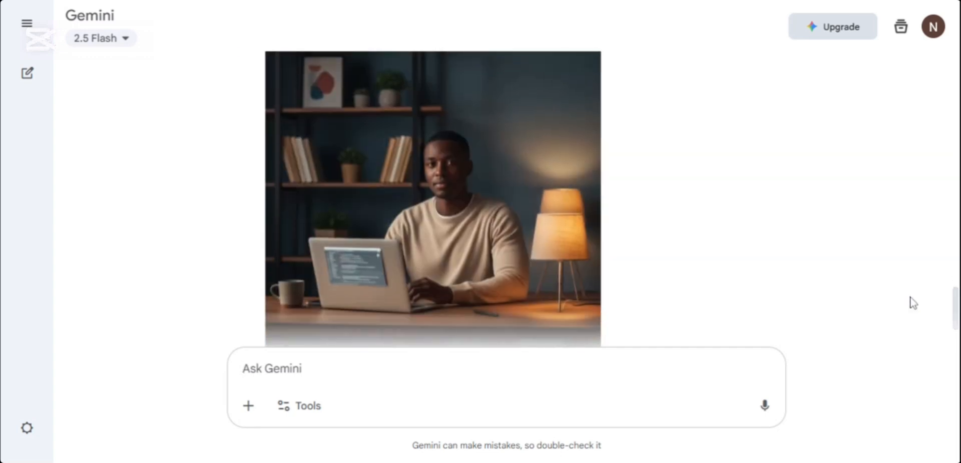
mouse_move(596, 304)
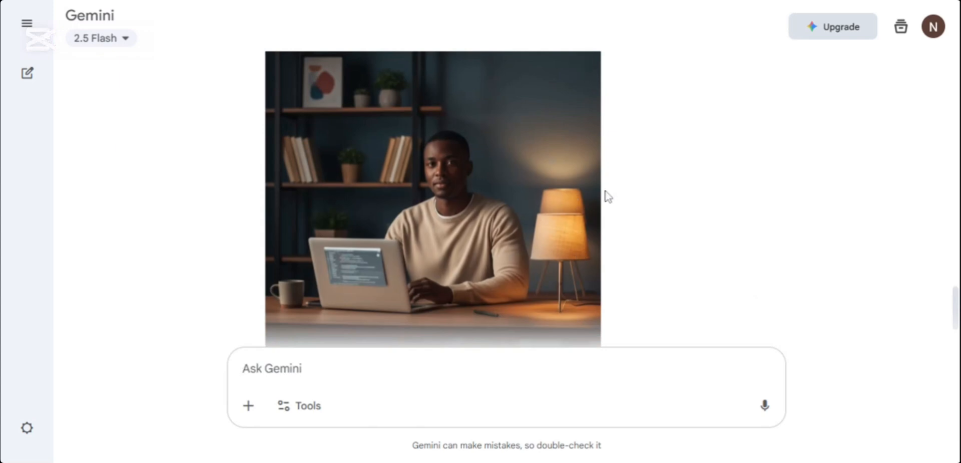